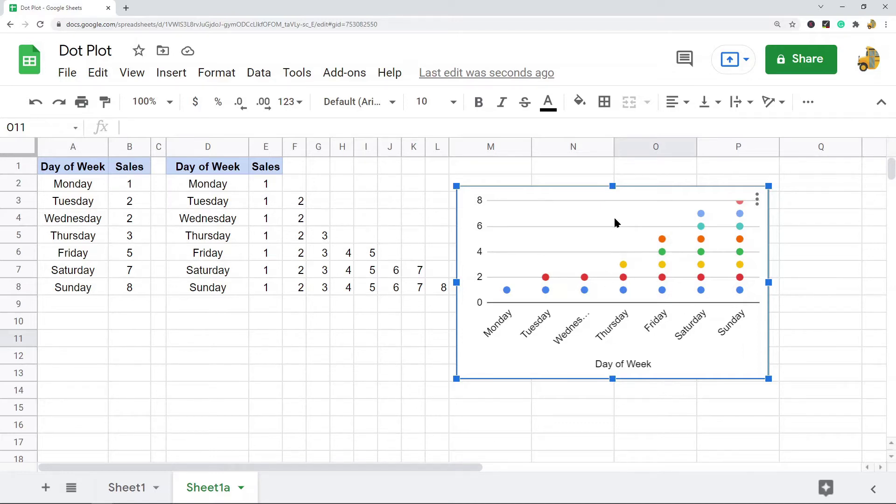
# On Sheet1, review the A1:B8 sales table, then narrow empty column C into a thin spacer
pyautogui.click(126, 487)
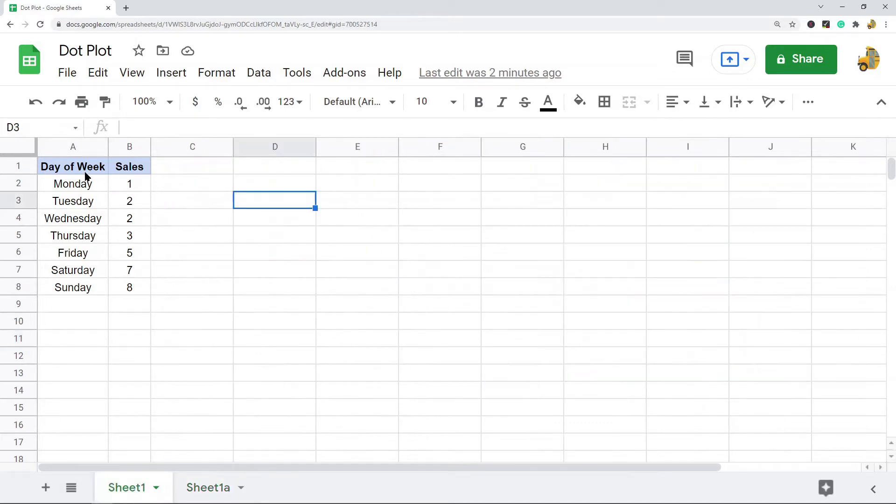
pyautogui.moveTo(83, 171); pyautogui.dragTo(129, 288)
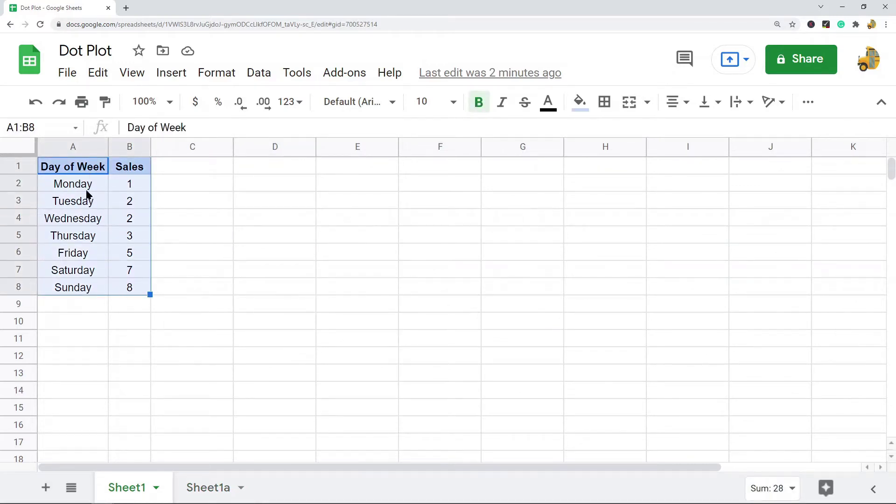
pyautogui.moveTo(82, 185); pyautogui.dragTo(90, 293)
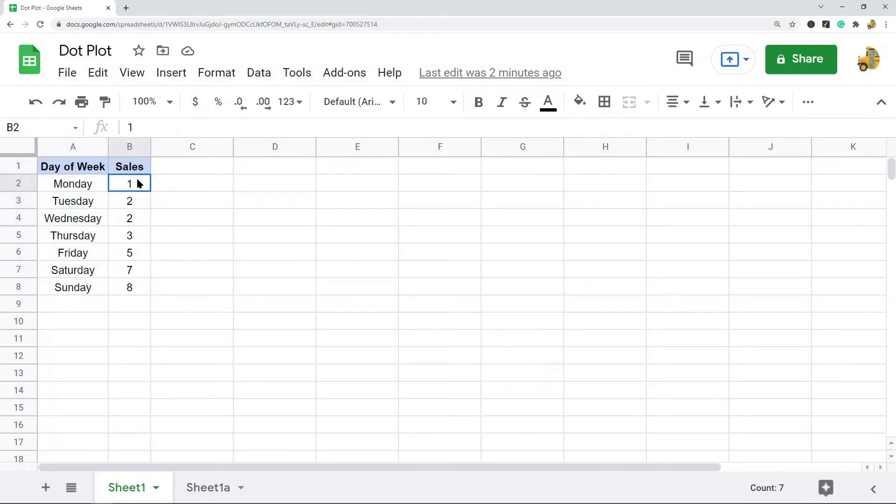
pyautogui.moveTo(140, 186); pyautogui.dragTo(136, 280)
pyautogui.click(91, 199)
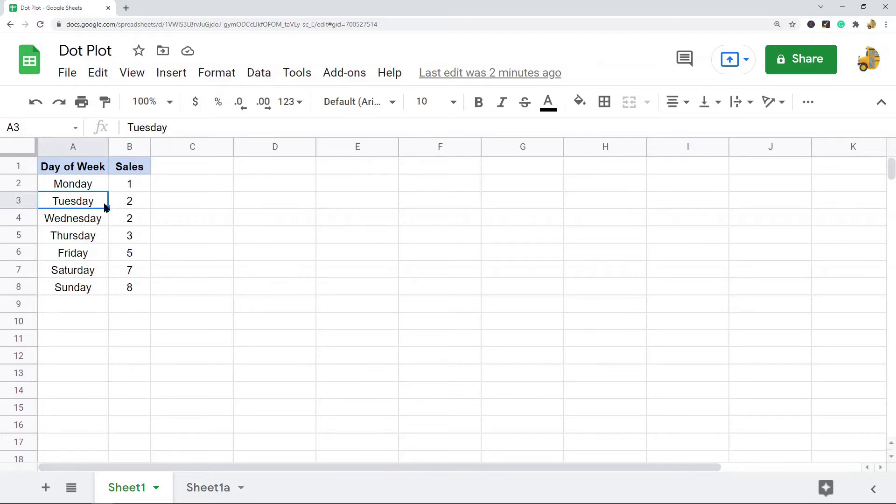
pyautogui.moveTo(86, 168); pyautogui.dragTo(130, 293)
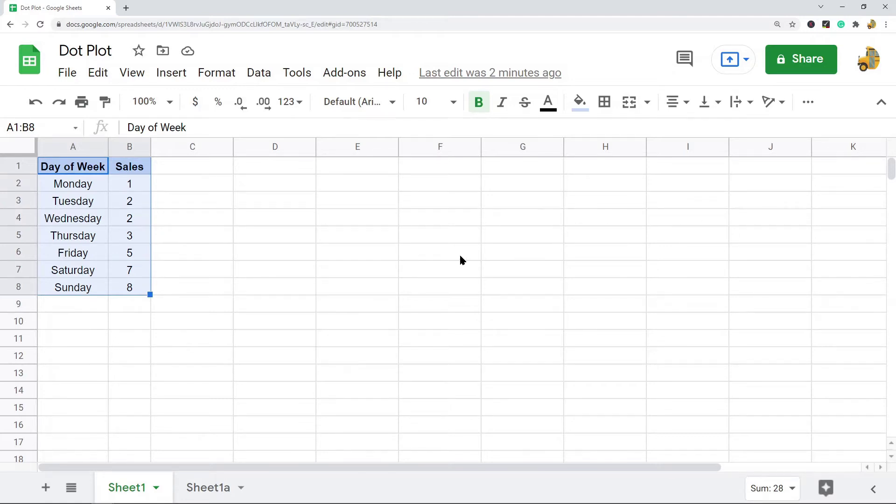
pyautogui.scroll(-2, 460, 260)
pyautogui.scroll(2, 463, 251)
pyautogui.click(261, 183)
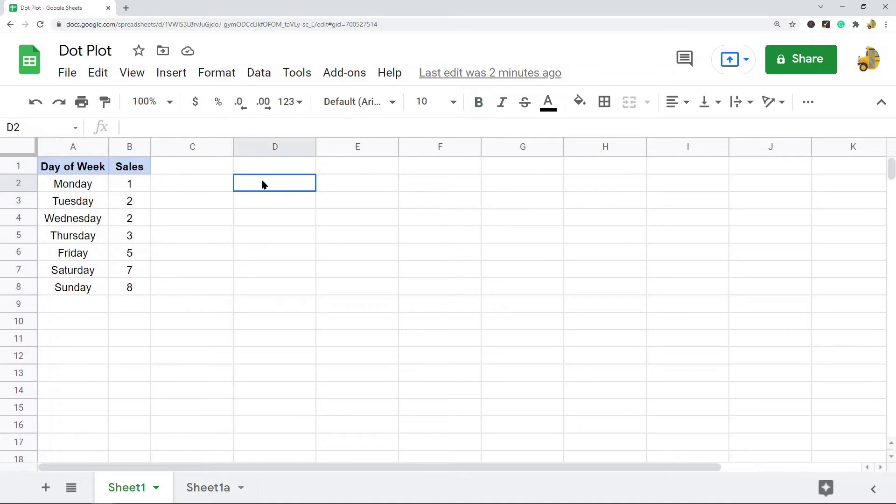
pyautogui.moveTo(233, 147); pyautogui.dragTo(169, 146)
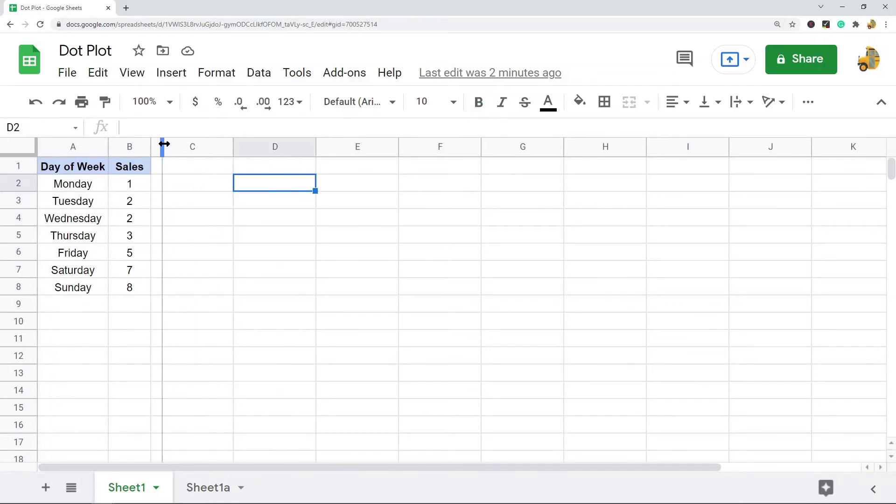
# Copy the Day of Week and Sales headers from A1:B1 into D1:E1
pyautogui.click(103, 173)
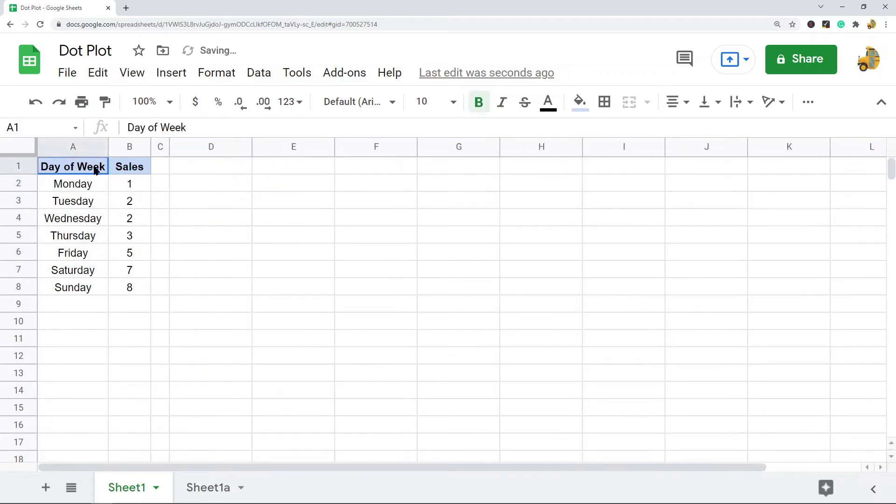
pyautogui.keyDown('shift'); pyautogui.click(122, 171); pyautogui.keyUp('shift')
pyautogui.hotkey('ctrl', 'c')
pyautogui.click(216, 168)
pyautogui.hotkey('ctrl', 'v')
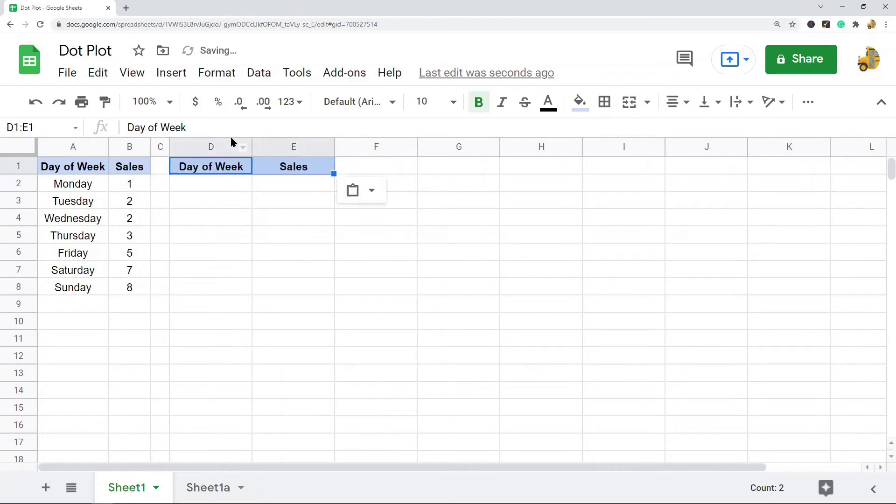
# Copy the seven day names from A2:A8 into D2:D8
pyautogui.moveTo(80, 187); pyautogui.dragTo(82, 288)
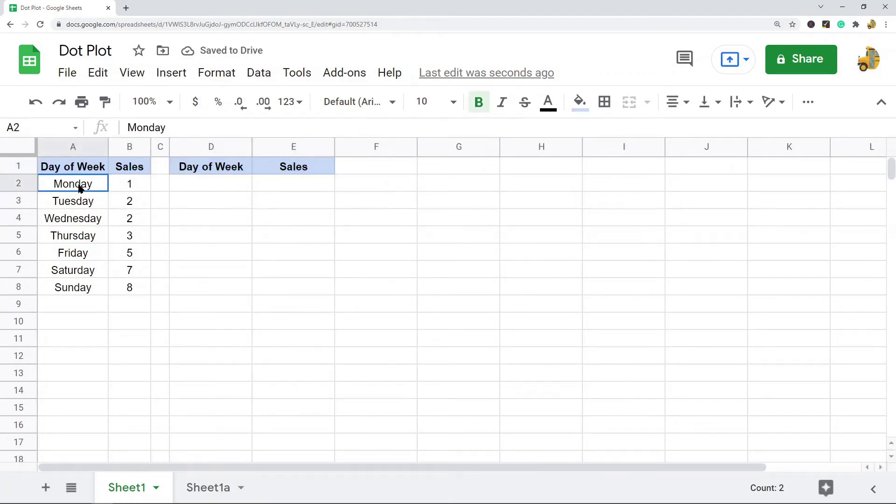
pyautogui.hotkey('ctrl', 'c')
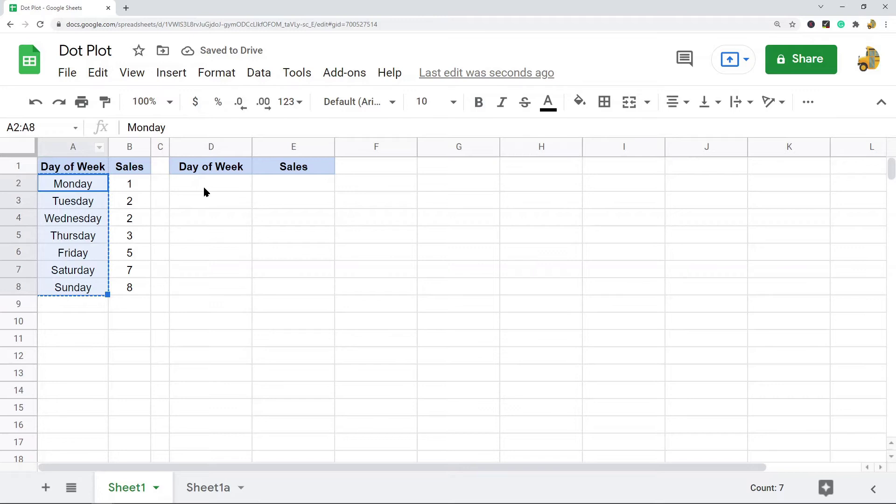
pyautogui.click(204, 190)
pyautogui.hotkey('ctrl', 'v')
pyautogui.click(366, 274)
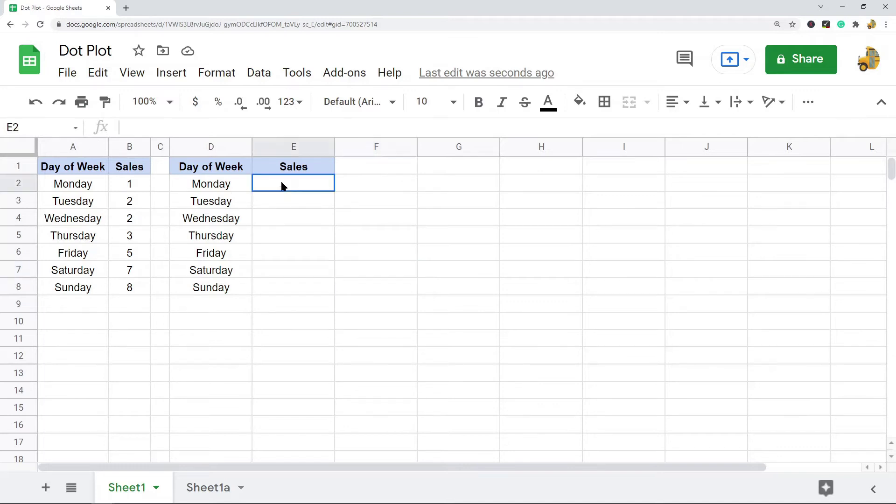
# Enter =SEQUENCE(1,B2:B8) in E2 for Monday's row
pyautogui.moveTo(282, 184); pyautogui.dragTo(514, 182)
pyautogui.click(309, 188)
pyautogui.write('=SE')
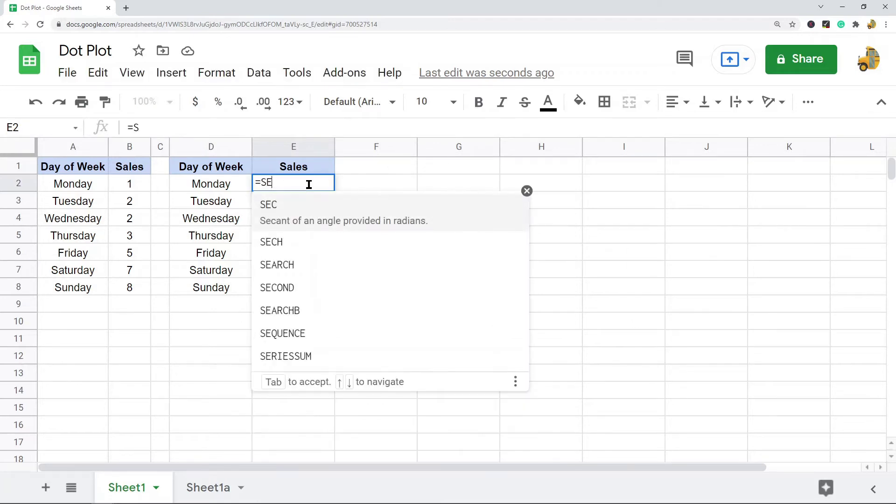
pyautogui.write('QUENCE')
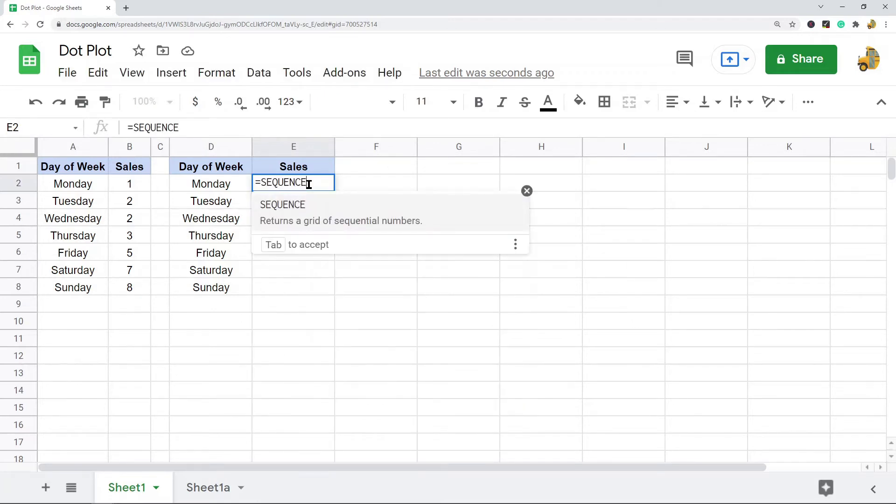
pyautogui.write('(')
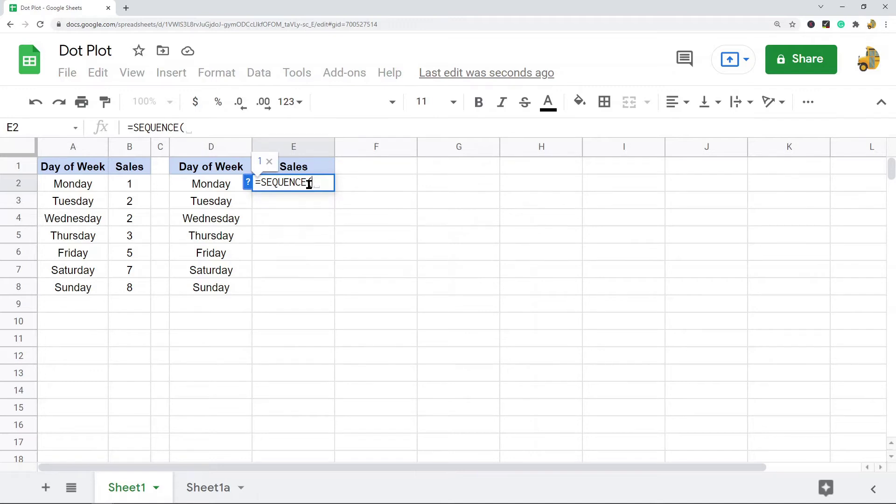
pyautogui.write('1,')
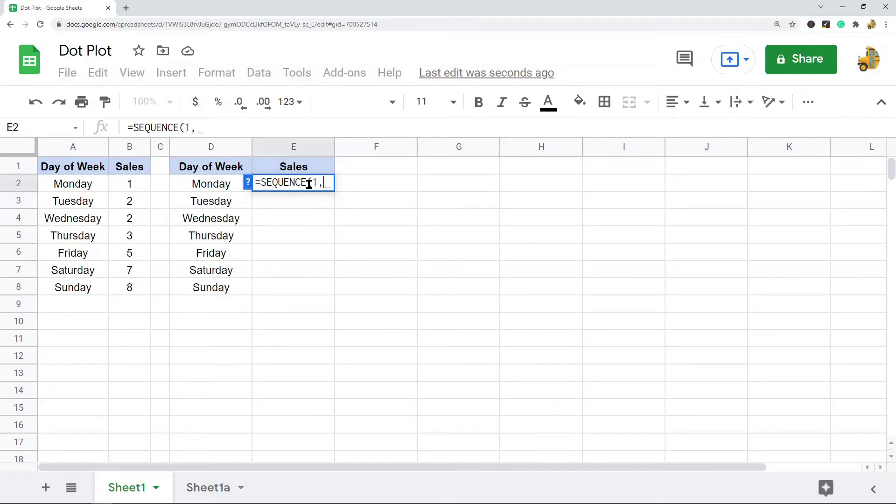
pyautogui.click(134, 184)
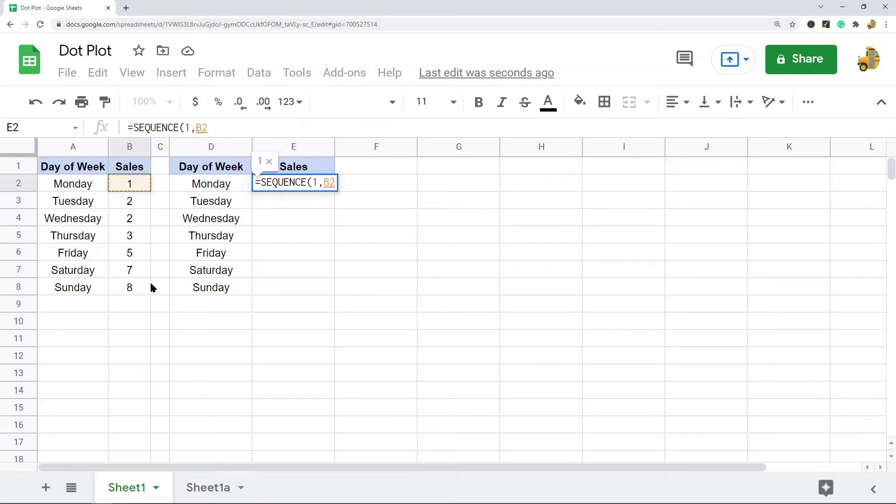
pyautogui.moveTo(133, 184); pyautogui.dragTo(139, 287)
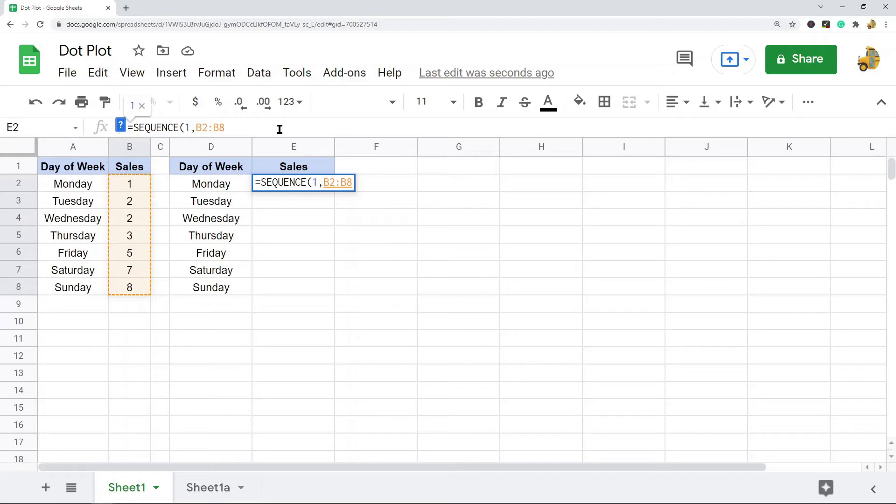
pyautogui.write(')')
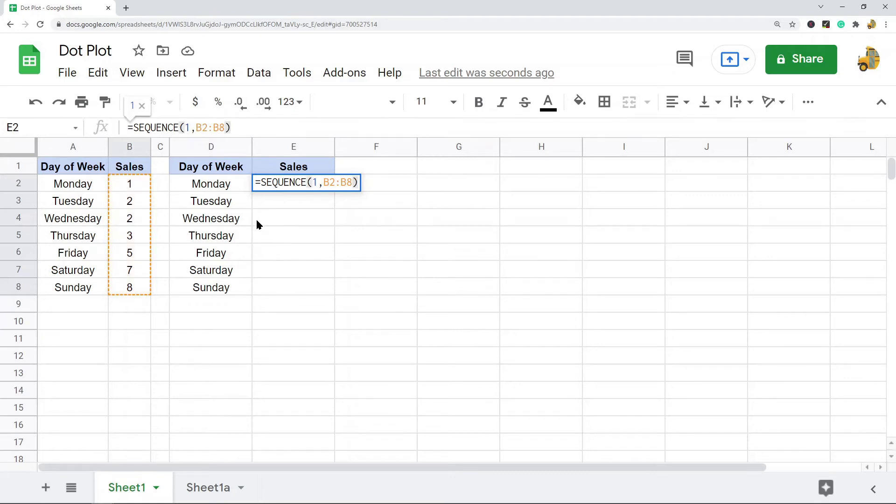
pyautogui.press('Return')
# Copy the E2 formula into E3:E8 so every day's count spills across
pyautogui.click(325, 186)
pyautogui.hotkey('ctrl', 'c')
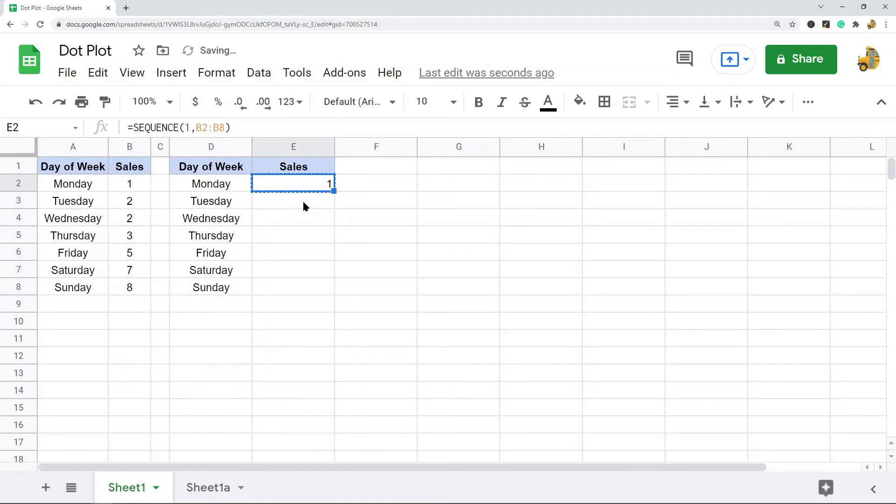
pyautogui.moveTo(312, 203); pyautogui.dragTo(297, 288)
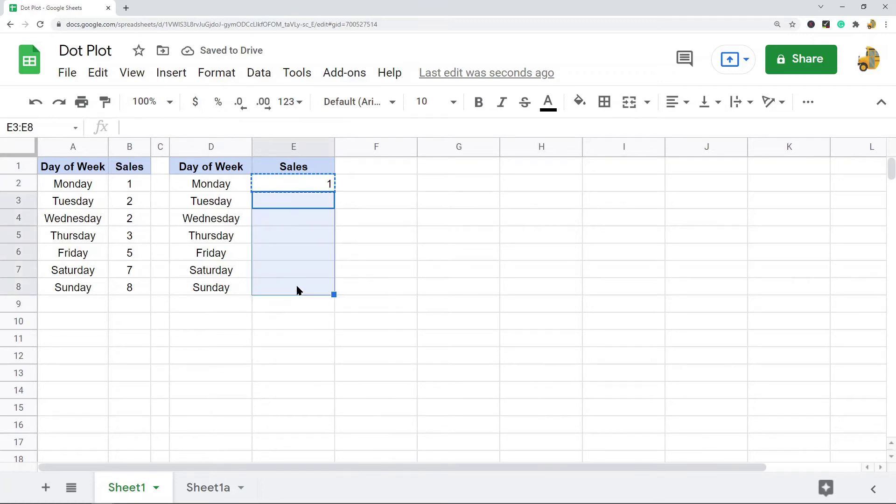
pyautogui.hotkey('ctrl', 'v')
pyautogui.click(459, 255)
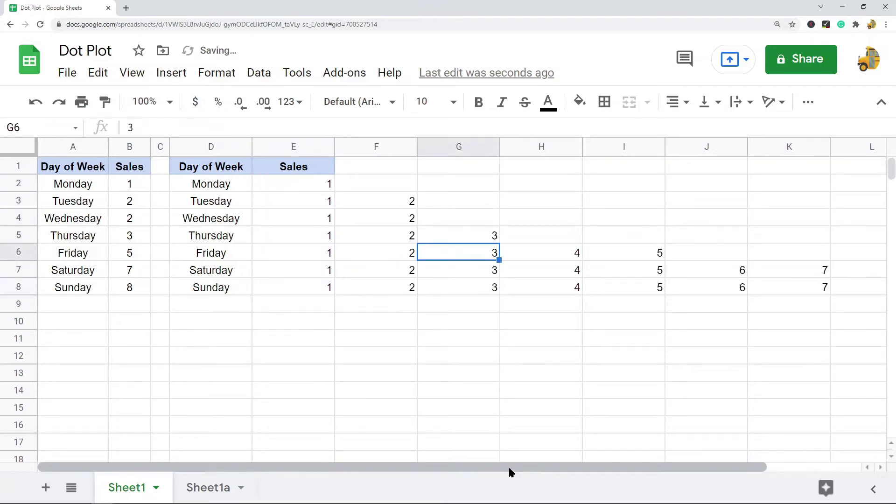
# Compare Monday's and Tuesday's sales in B2:B3 with their SEQUENCE results in E2:F3
pyautogui.click(319, 186)
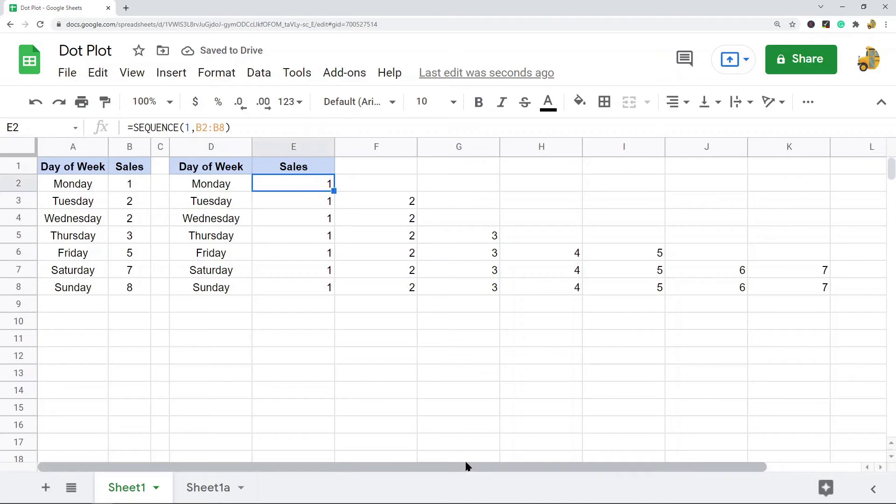
pyautogui.moveTo(508, 468)
pyautogui.mouseDown()
pyautogui.moveTo(622, 472)
pyautogui.moveTo(382, 468)
pyautogui.mouseUp()
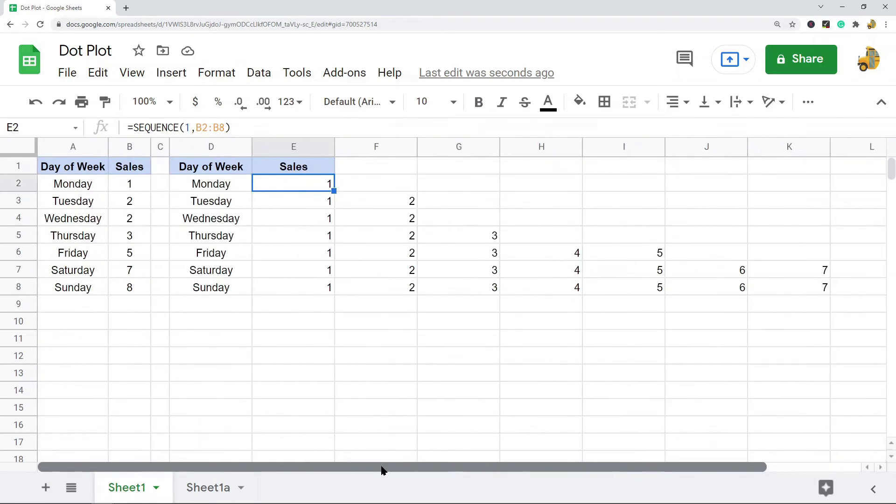
pyautogui.click(132, 187)
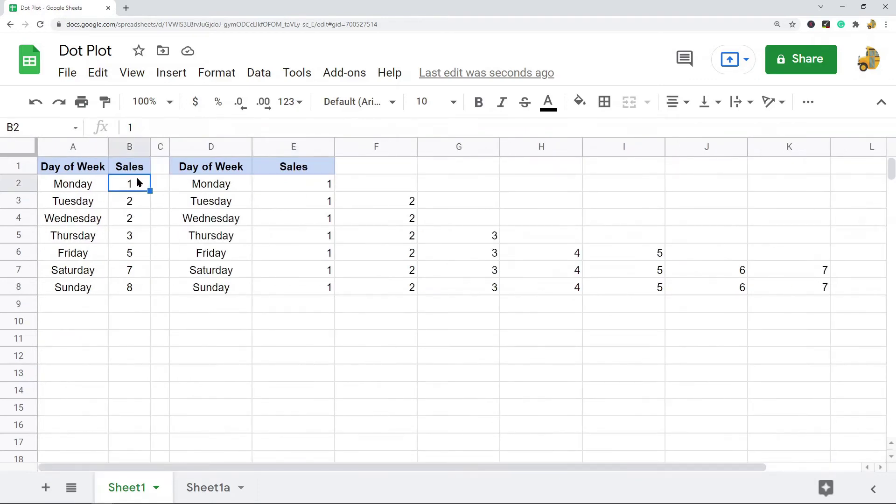
pyautogui.click(303, 187)
pyautogui.click(132, 205)
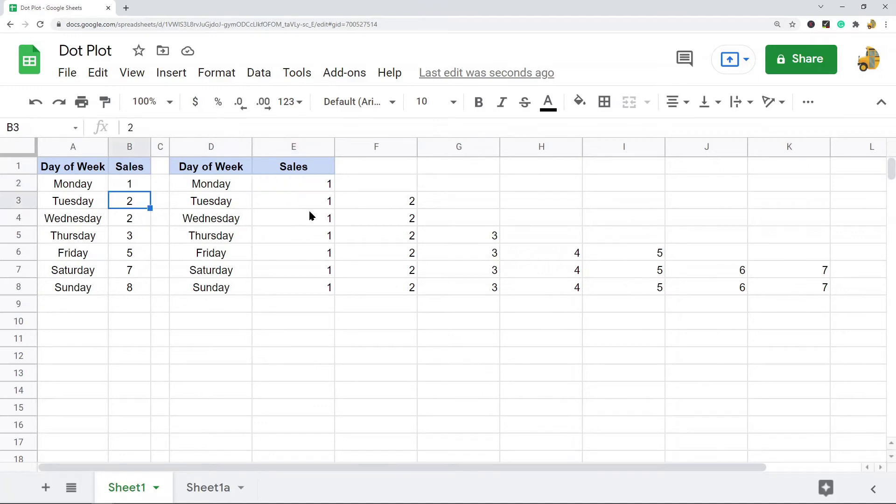
pyautogui.click(314, 203)
pyautogui.click(371, 199)
# Check Wednesday's and Friday's sales against their dot counts, then select D2:K8
pyautogui.click(142, 220)
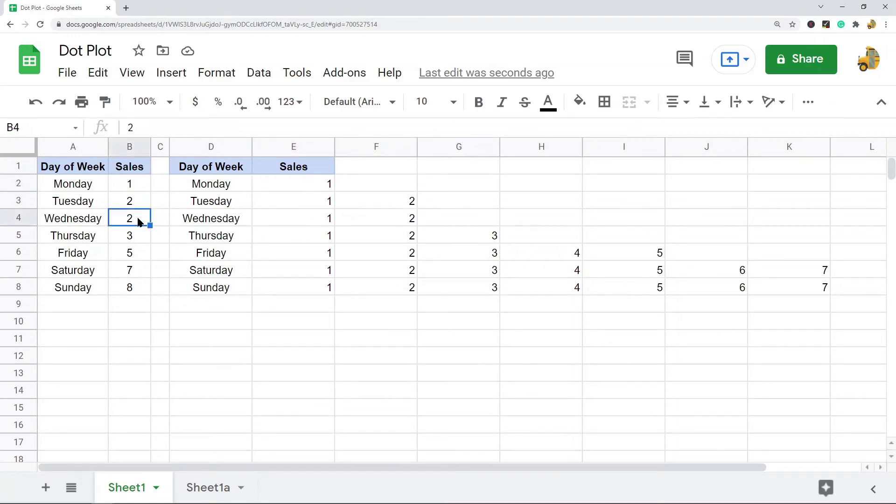
pyautogui.click(318, 225)
pyautogui.click(374, 221)
pyautogui.click(137, 256)
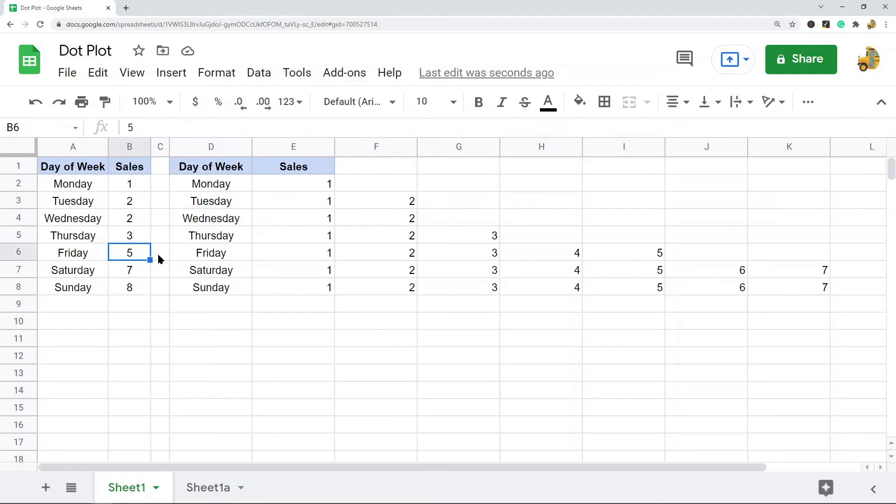
pyautogui.moveTo(304, 249); pyautogui.dragTo(651, 253)
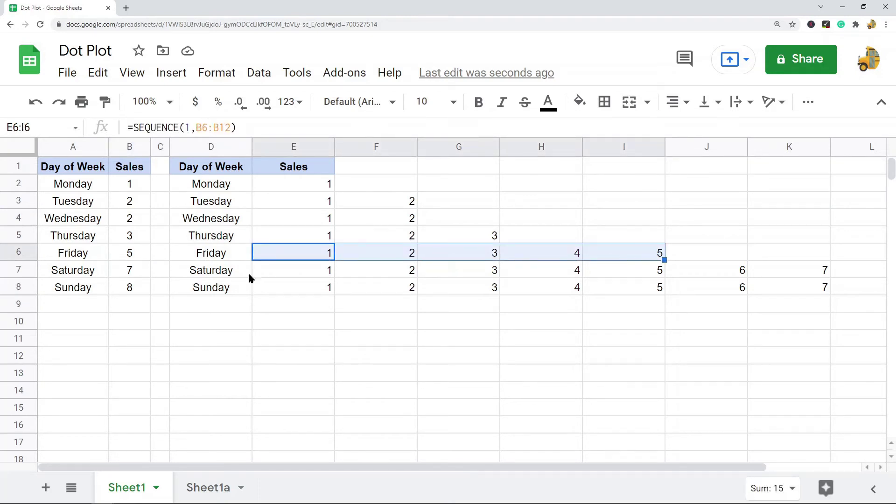
pyautogui.click(129, 260)
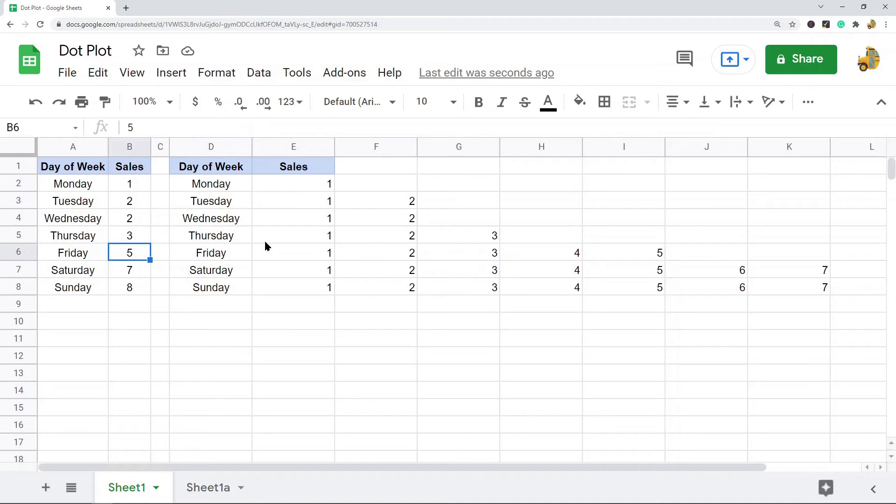
pyautogui.click(499, 350)
pyautogui.moveTo(214, 186); pyautogui.dragTo(816, 284)
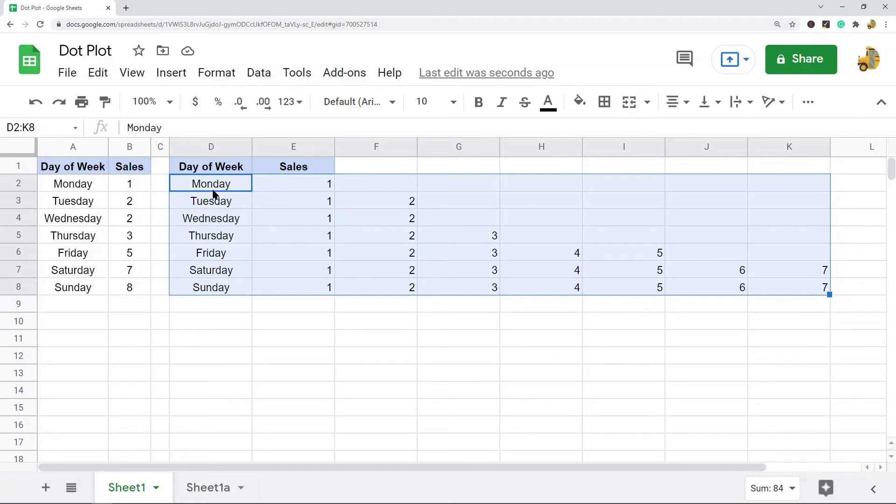
# Reselect the chart data as D2:L8, adding column L's eighth dot
pyautogui.moveTo(217, 189); pyautogui.dragTo(816, 293)
pyautogui.click(341, 344)
pyautogui.moveTo(234, 188)
pyautogui.mouseDown()
pyautogui.moveTo(826, 290)
pyautogui.moveTo(757, 286)
pyautogui.mouseUp()
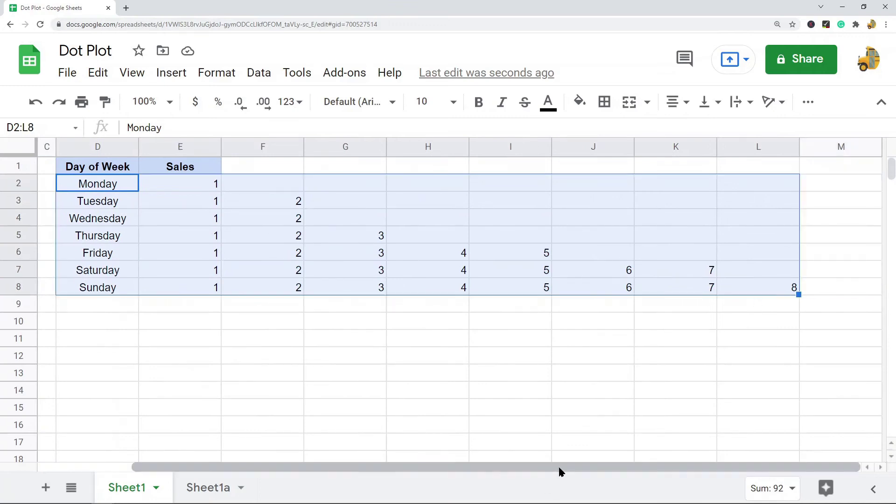
pyautogui.moveTo(559, 472); pyautogui.dragTo(401, 471)
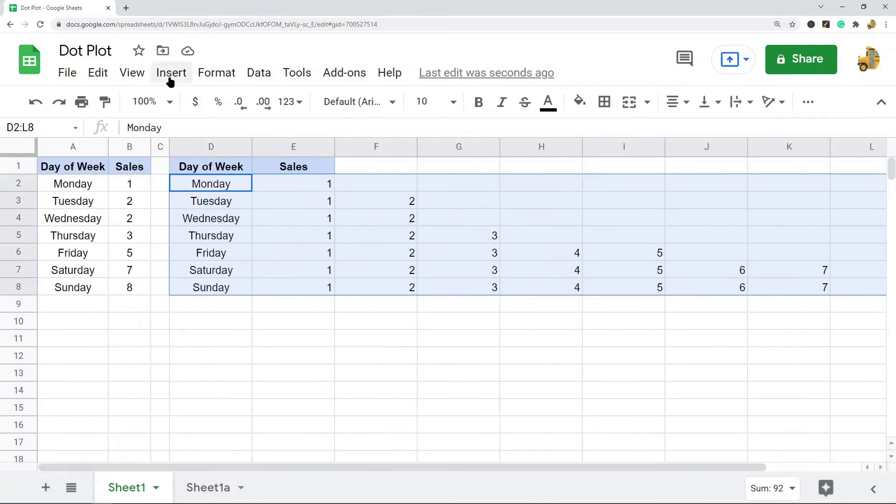
# Insert a chart from D2:L8 and change its type from line to scatter
pyautogui.click(170, 74)
pyautogui.click(220, 297)
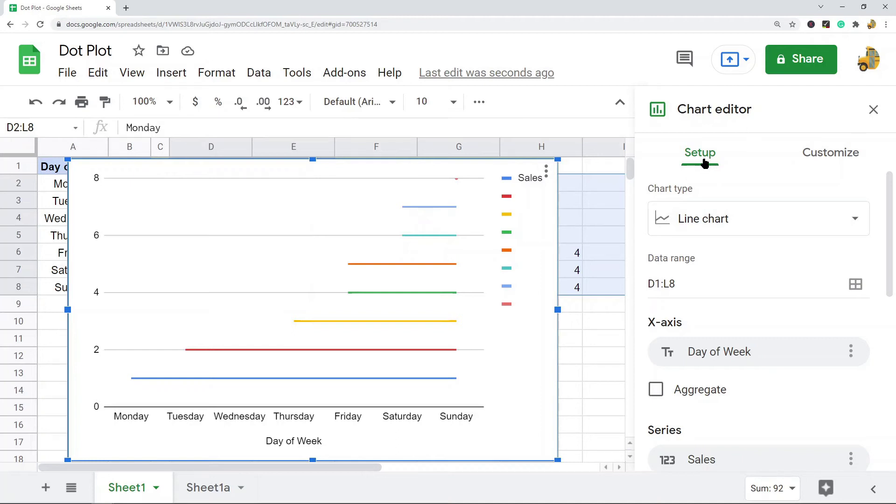
pyautogui.click(722, 223)
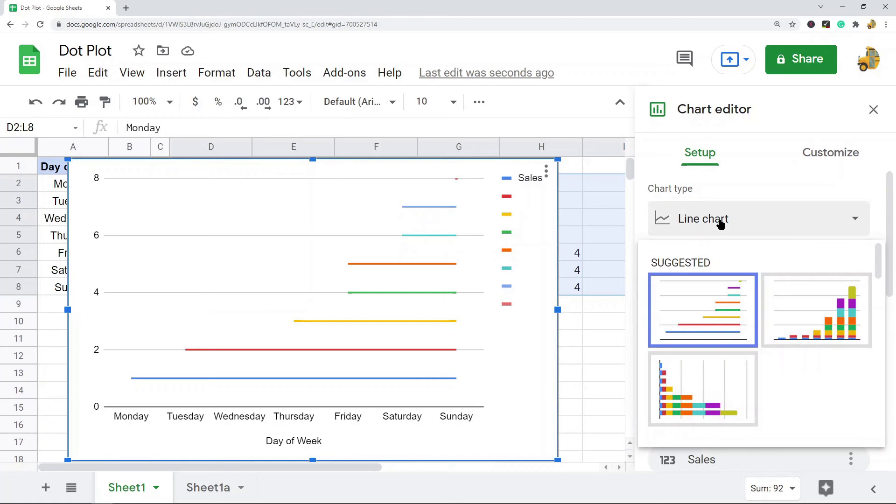
pyautogui.scroll(-3, 838, 276)
pyautogui.scroll(-1, 845, 308)
pyautogui.scroll(-2, 851, 306)
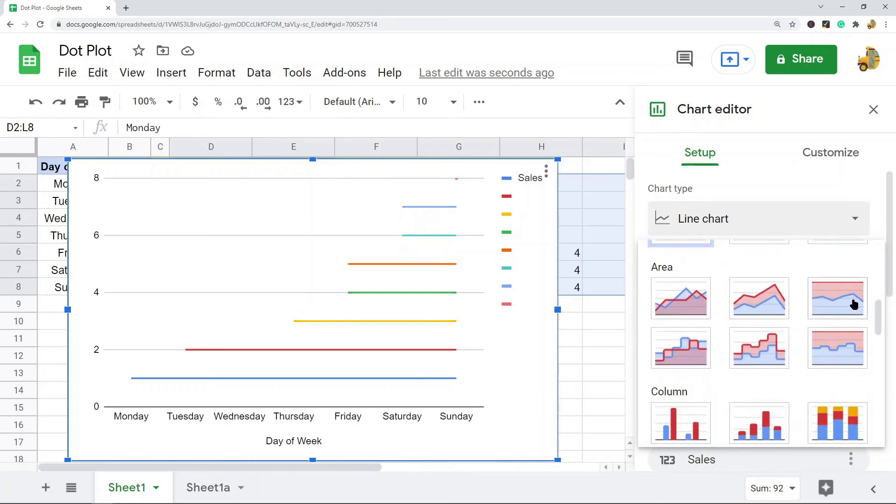
pyautogui.scroll(-2, 787, 350)
pyautogui.scroll(-4, 799, 347)
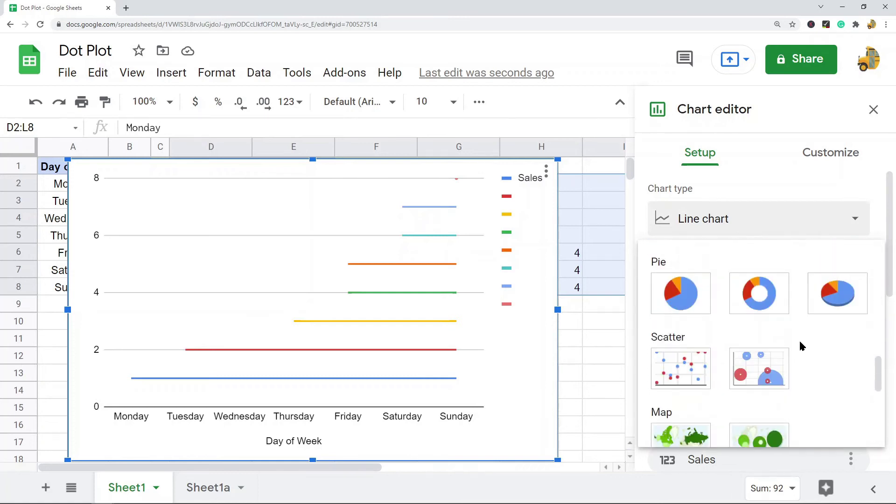
pyautogui.click(690, 365)
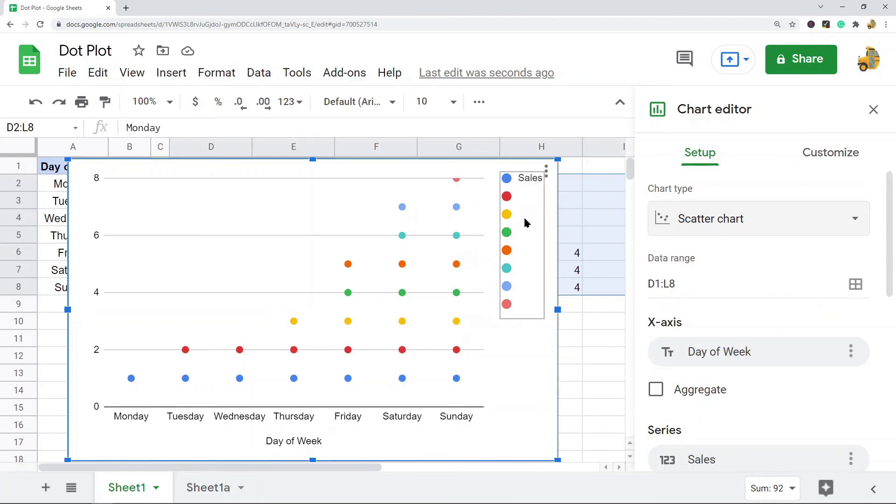
# Set the chart legend position to None, then close the chart editor
pyautogui.click(820, 152)
pyautogui.click(689, 350)
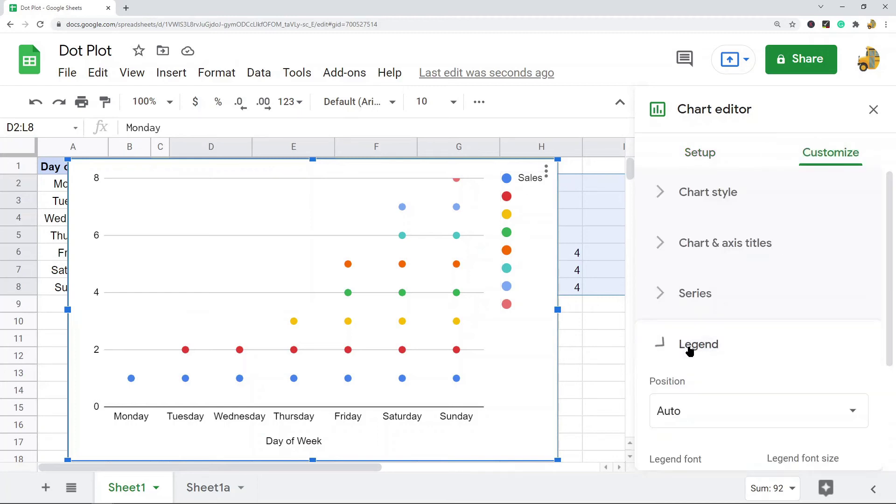
pyautogui.scroll(-2, 742, 333)
pyautogui.scroll(-2, 732, 329)
pyautogui.click(721, 226)
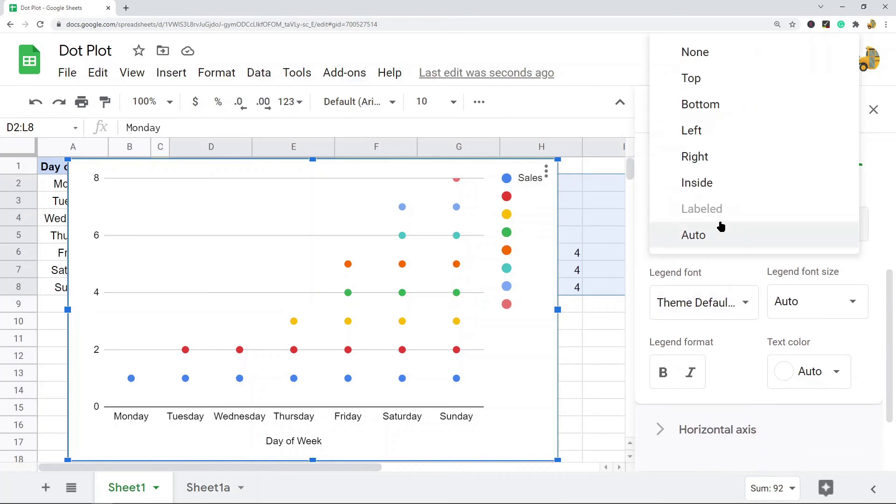
pyautogui.click(710, 52)
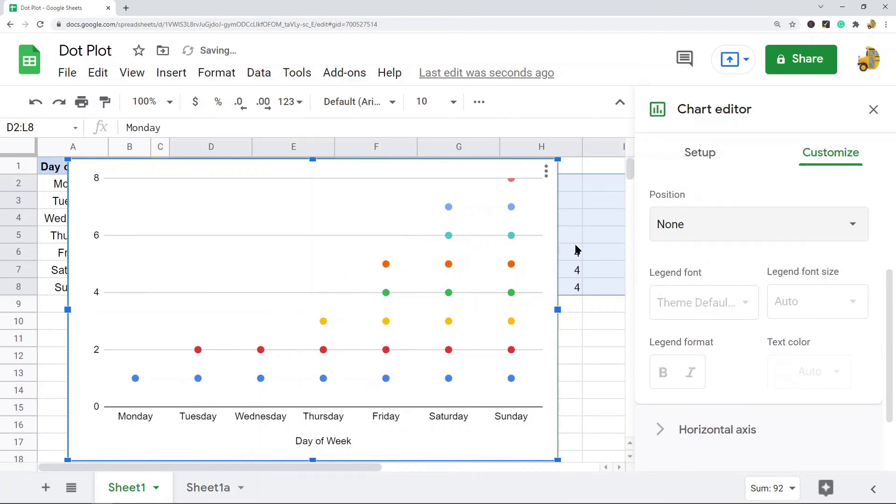
pyautogui.click(619, 205)
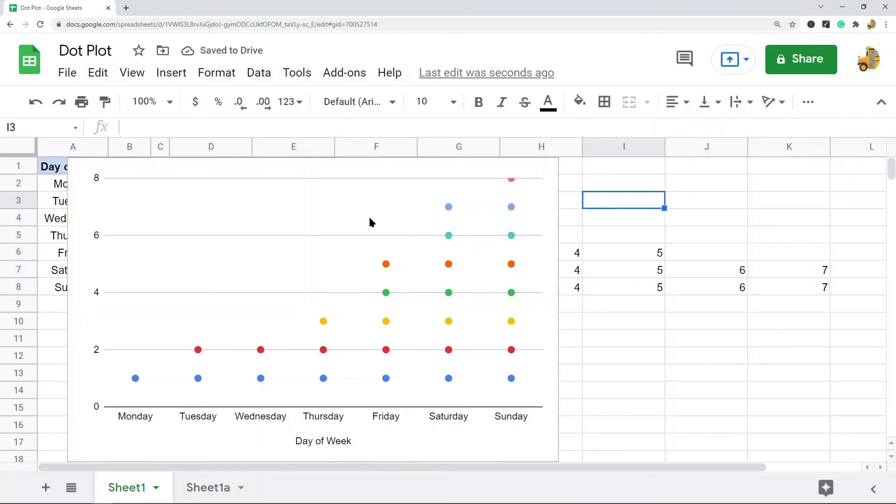
# Move the dot chart to start at column D and resize it so weekday labels read horizontally
pyautogui.click(294, 223)
pyautogui.moveTo(294, 224); pyautogui.dragTo(392, 205)
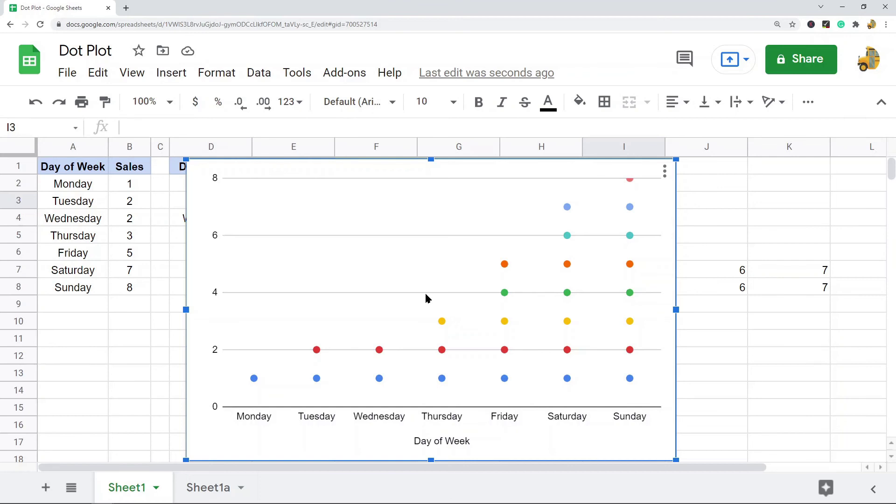
pyautogui.moveTo(676, 160); pyautogui.dragTo(517, 257)
pyautogui.click(262, 189)
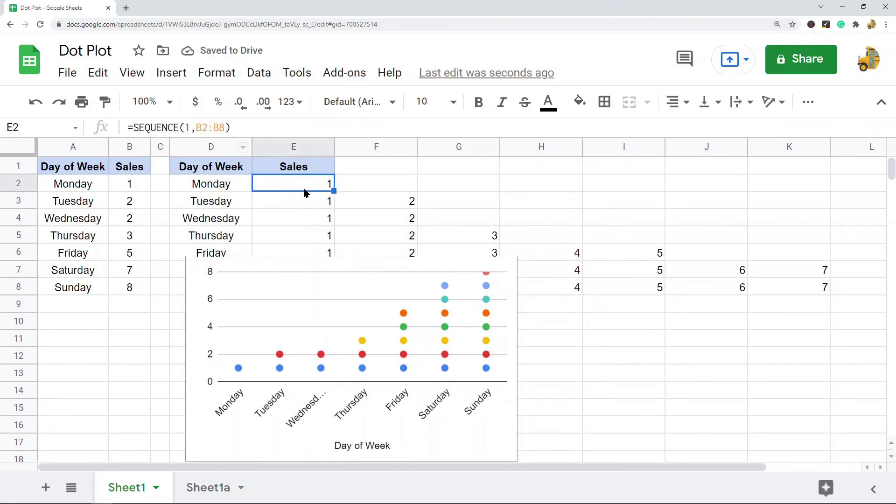
pyautogui.click(488, 281)
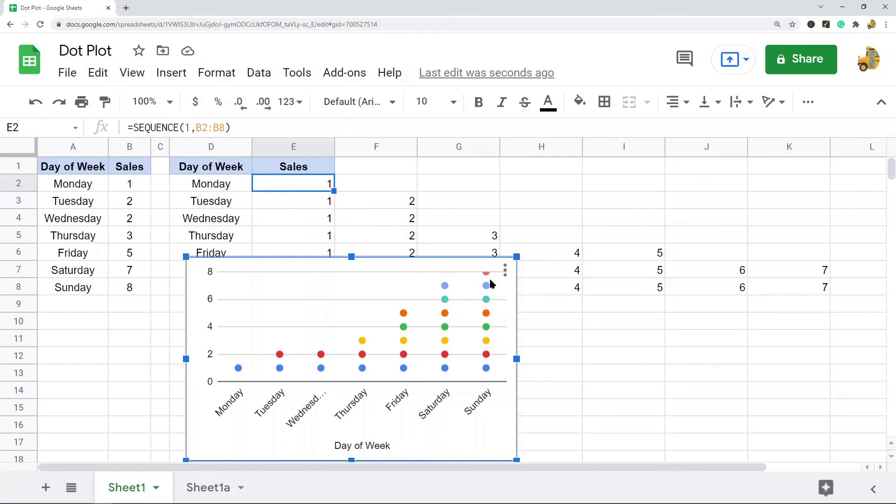
pyautogui.moveTo(533, 243); pyautogui.dragTo(618, 194)
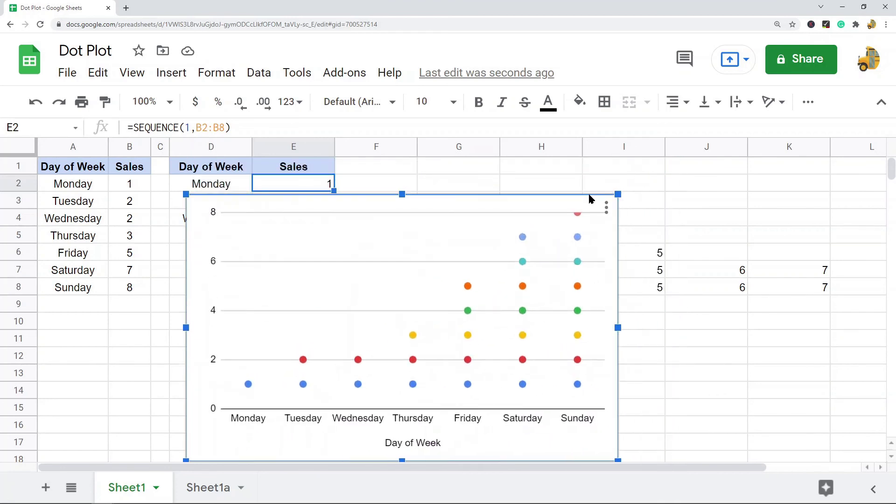